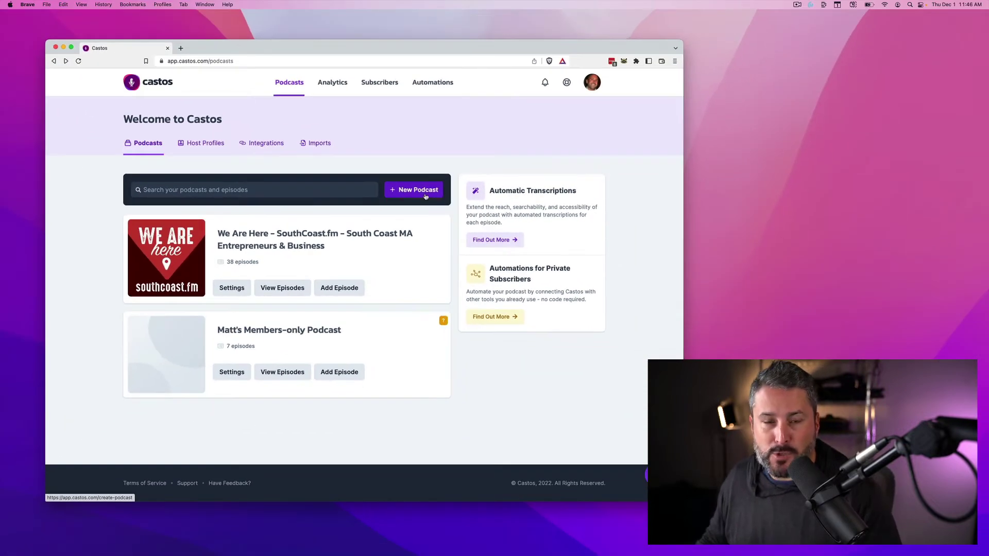
- Create a new podcast titled 'Matt's podcast' with description 'This is a great podcast about podcasting.'
{"action": "left_click", "coordinate": [425, 196]}
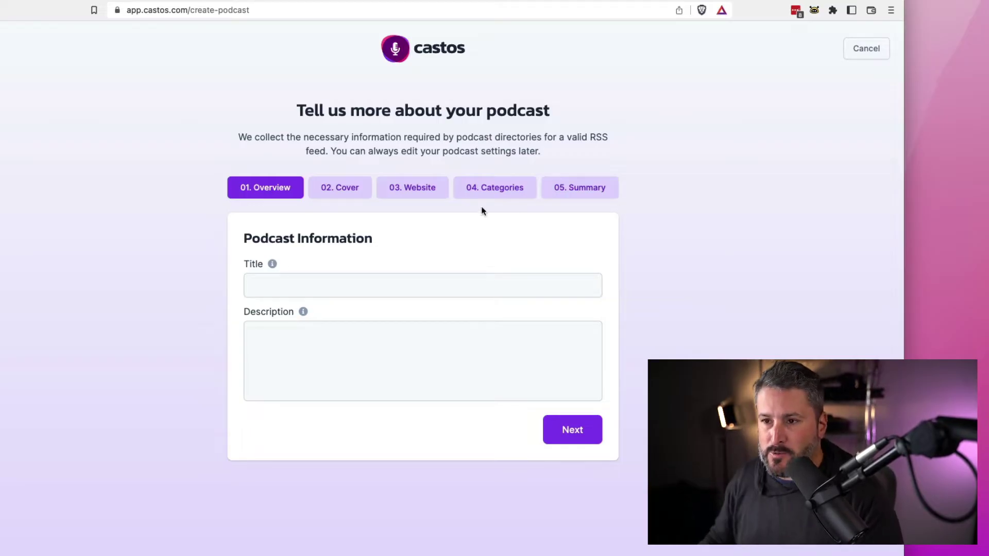
{"action": "left_click", "coordinate": [413, 287]}
{"action": "type", "text": "Matt's podcast"}
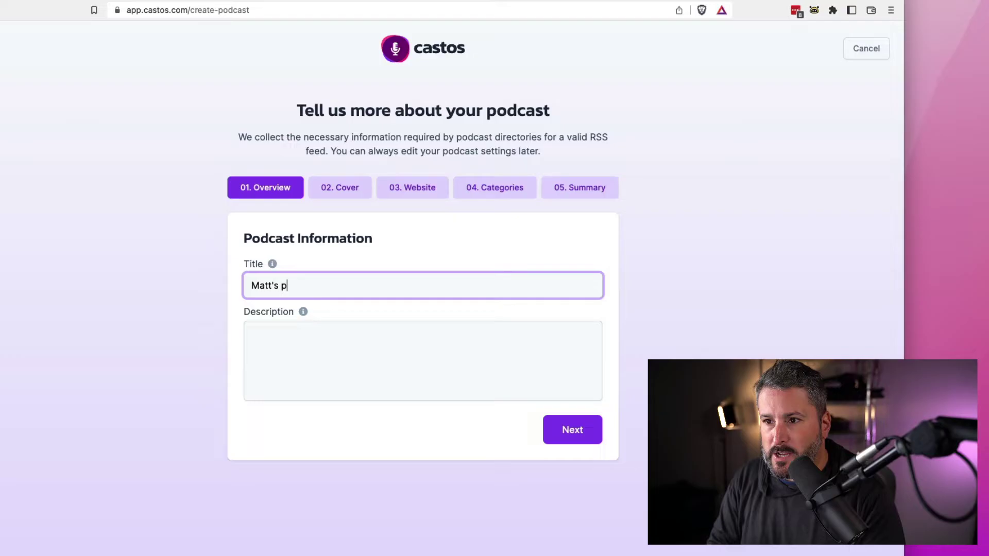
{"action": "left_click", "coordinate": [449, 336]}
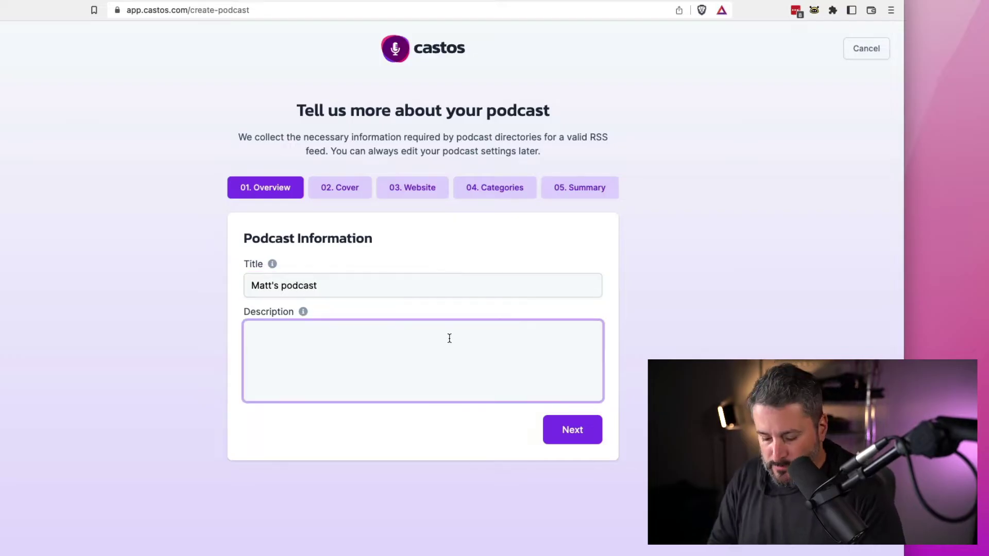
{"action": "type", "text": "This is a great"}
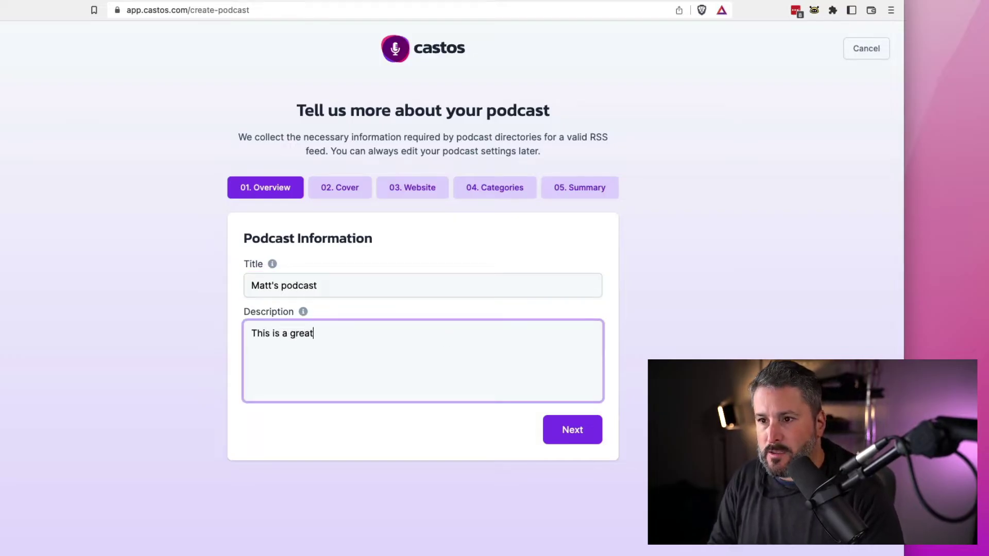
{"action": "type", "text": " podcast about podcasting."}
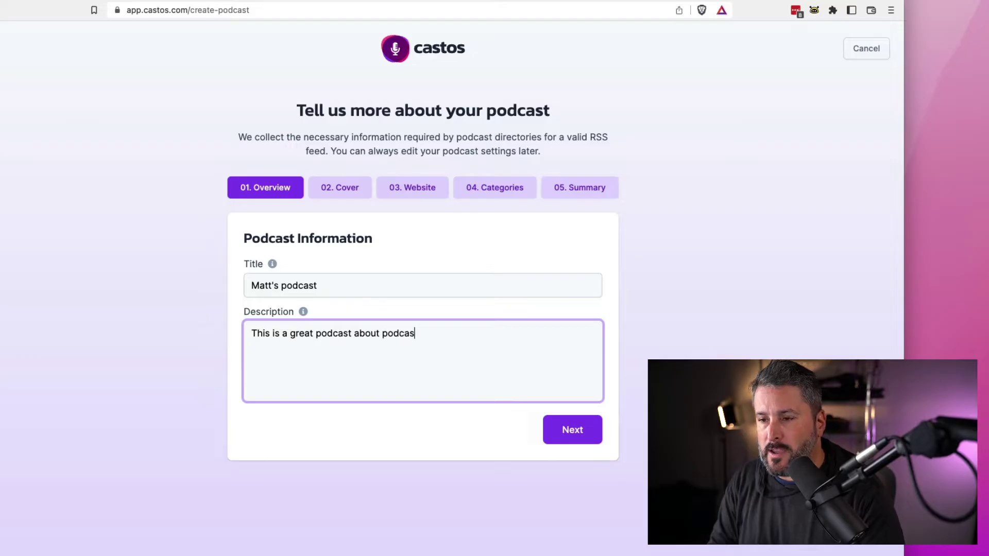
{"action": "left_click", "coordinate": [556, 422]}
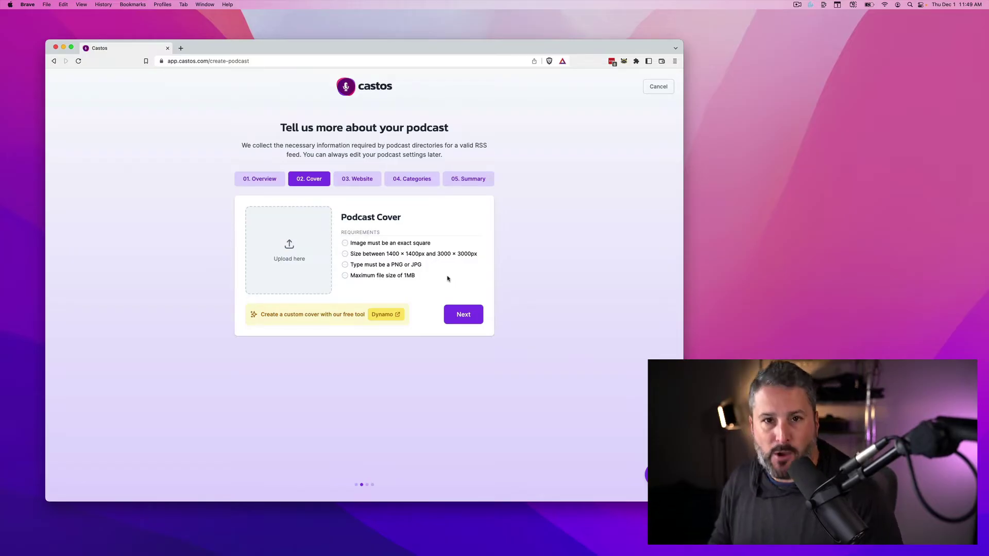
- Generate the purple Matt's podcast cover in Dynamo and save the JPEG to the Desktop
{"action": "left_click", "coordinate": [391, 320]}
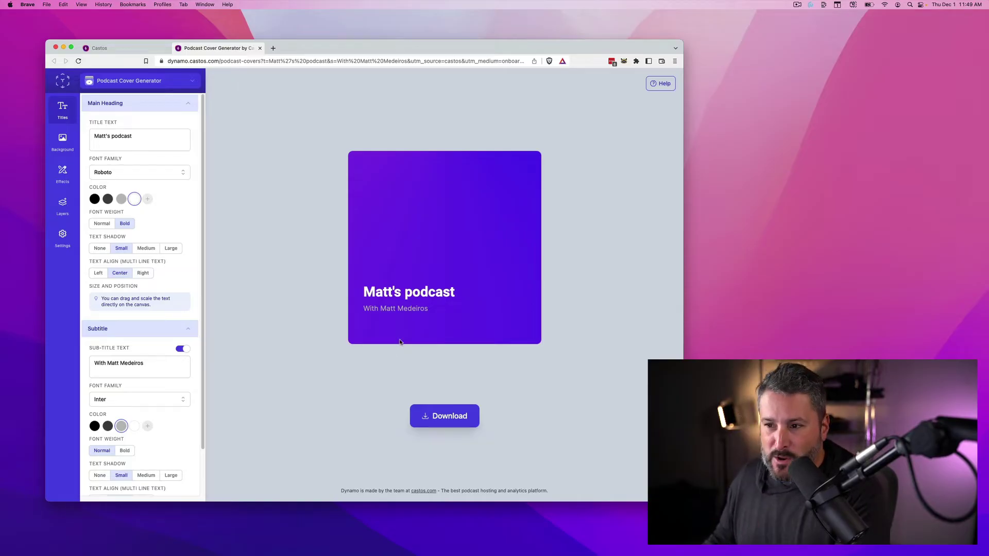
{"action": "left_click", "coordinate": [439, 416]}
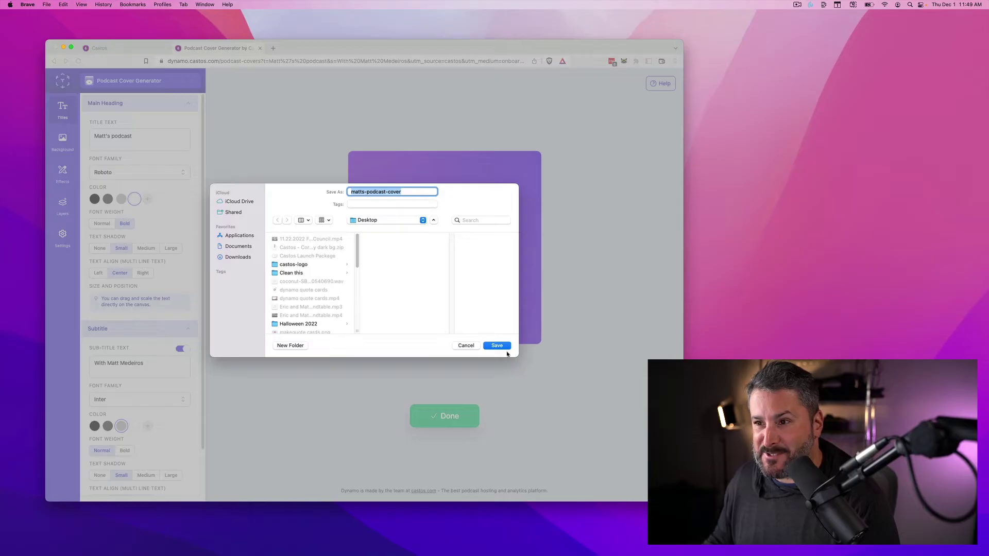
{"action": "left_click", "coordinate": [505, 347]}
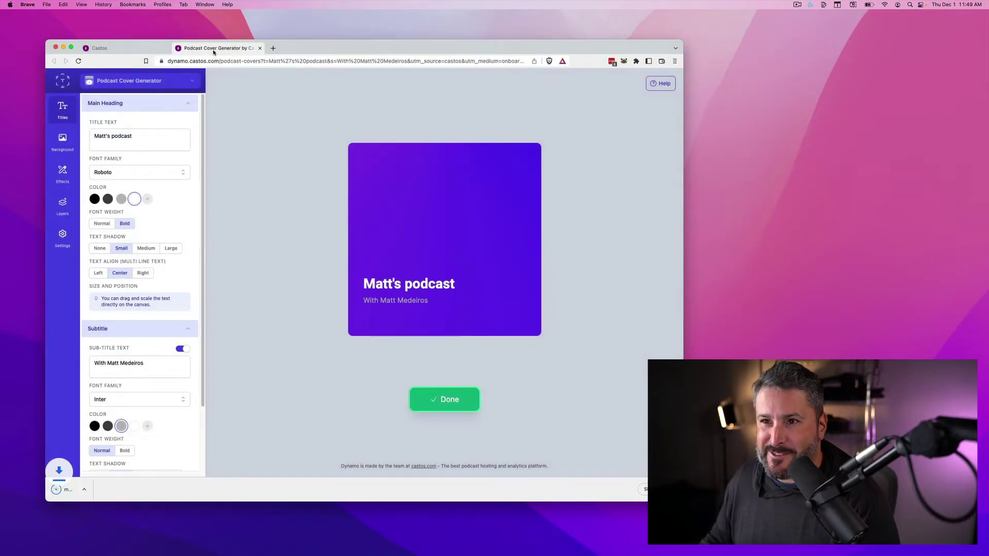
{"action": "left_click", "coordinate": [146, 48]}
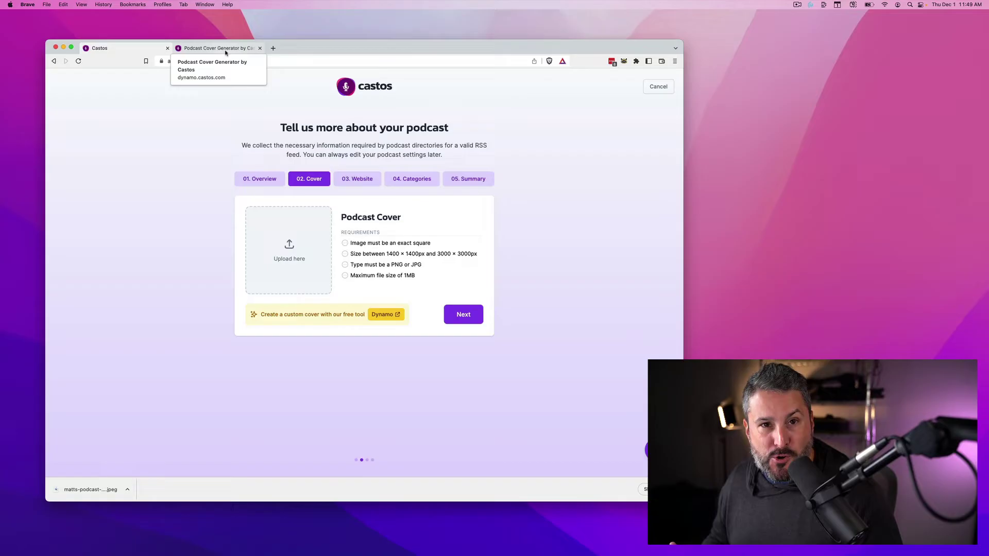
- Upload matts-podcast-cover.jpeg as the cover and claim the matts-podcast.castos.com sub-domain
{"action": "left_click", "coordinate": [279, 262]}
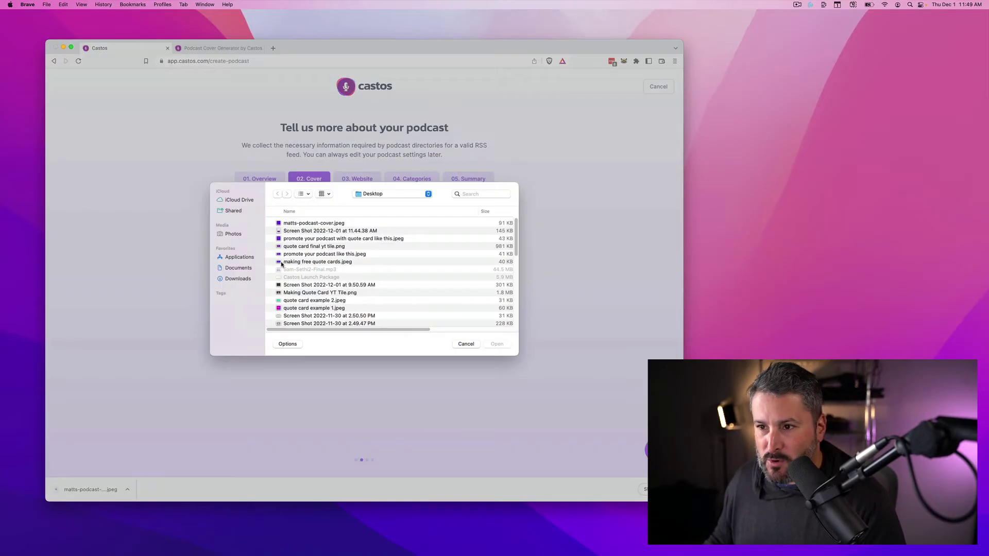
{"action": "left_click", "coordinate": [326, 225]}
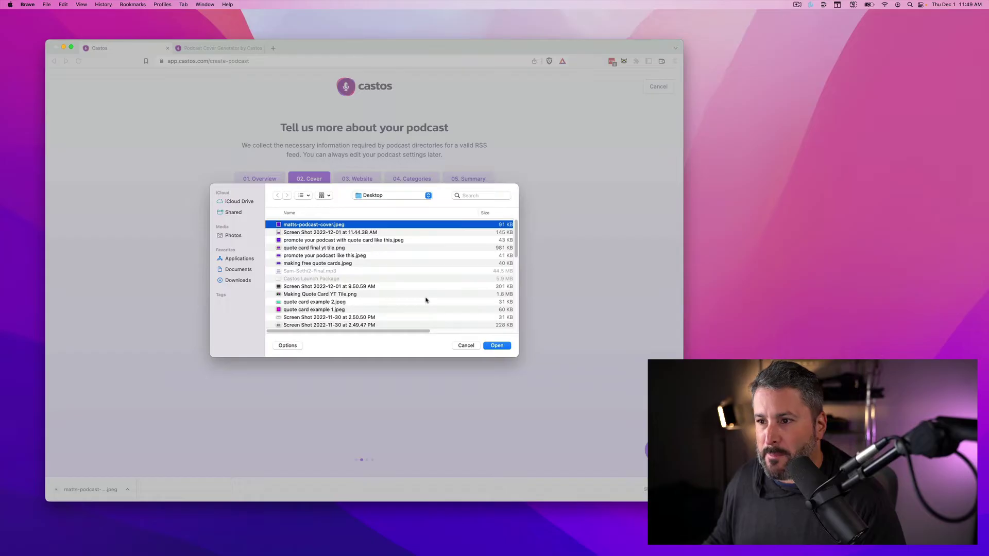
{"action": "left_click", "coordinate": [496, 345]}
{"action": "left_click", "coordinate": [463, 313]}
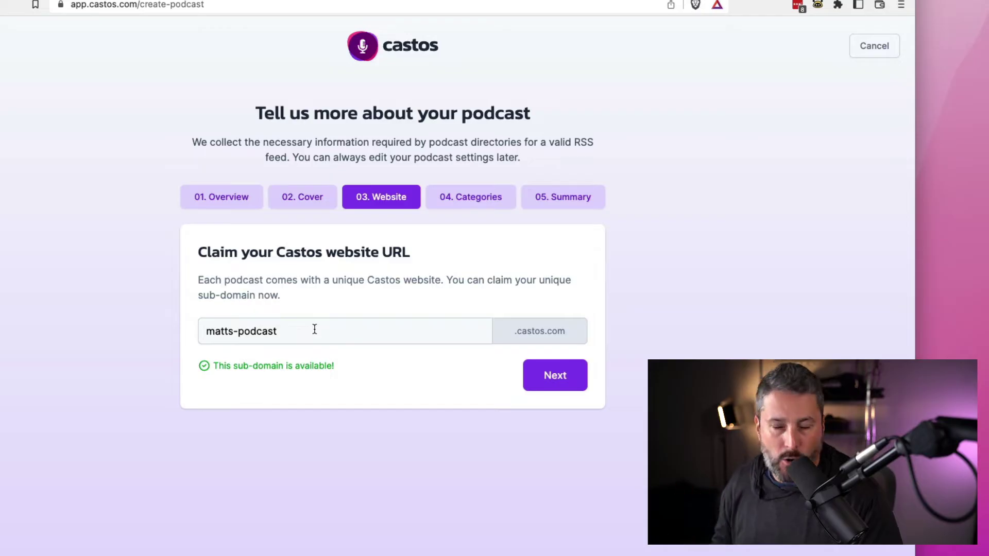
{"action": "left_click", "coordinate": [564, 377]}
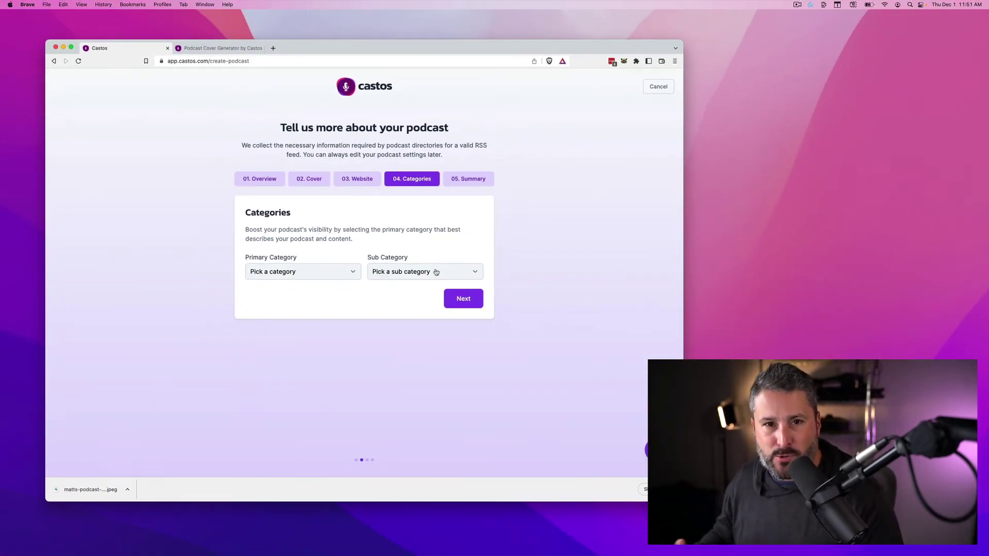
- Set the primary category to Health and the sub-category to Fitness & Nutrition
{"action": "left_click", "coordinate": [352, 273]}
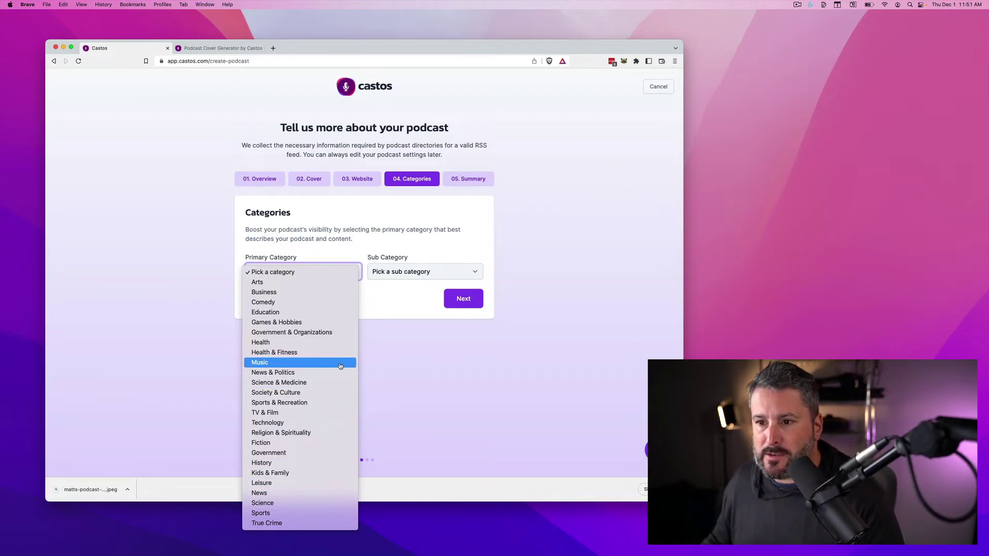
{"action": "left_click", "coordinate": [337, 342]}
{"action": "left_click", "coordinate": [393, 276]}
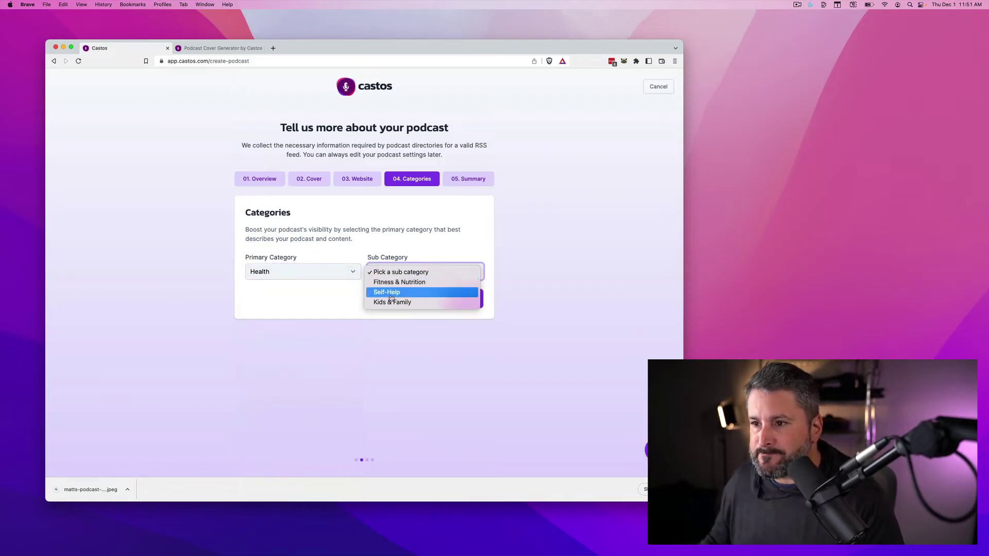
{"action": "left_click", "coordinate": [411, 283]}
{"action": "left_click", "coordinate": [461, 306]}
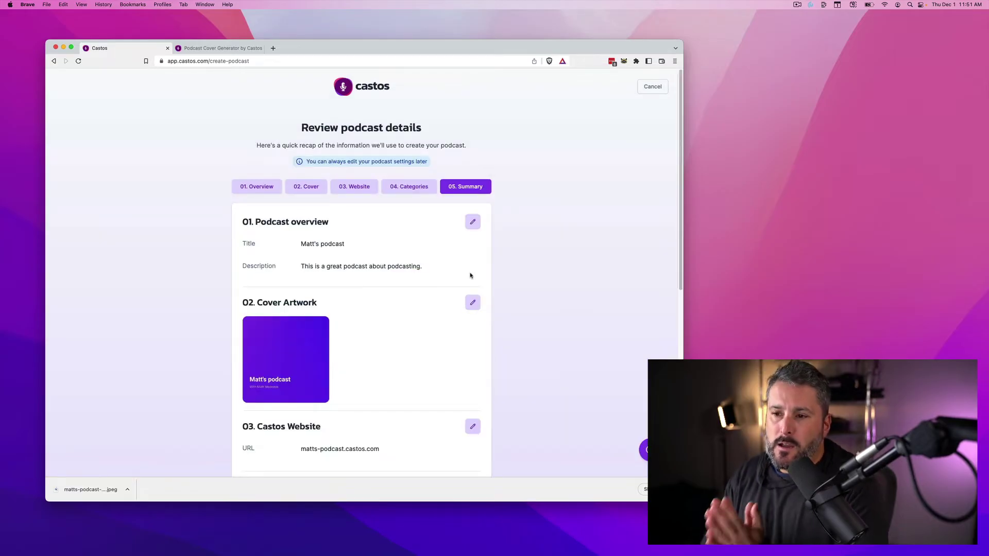
- Scroll through the summary of title, description, cover and matts-podcast.castos.com URL
{"action": "scroll", "coordinate": [450, 280], "scroll_direction": "down", "scroll_amount": 3}
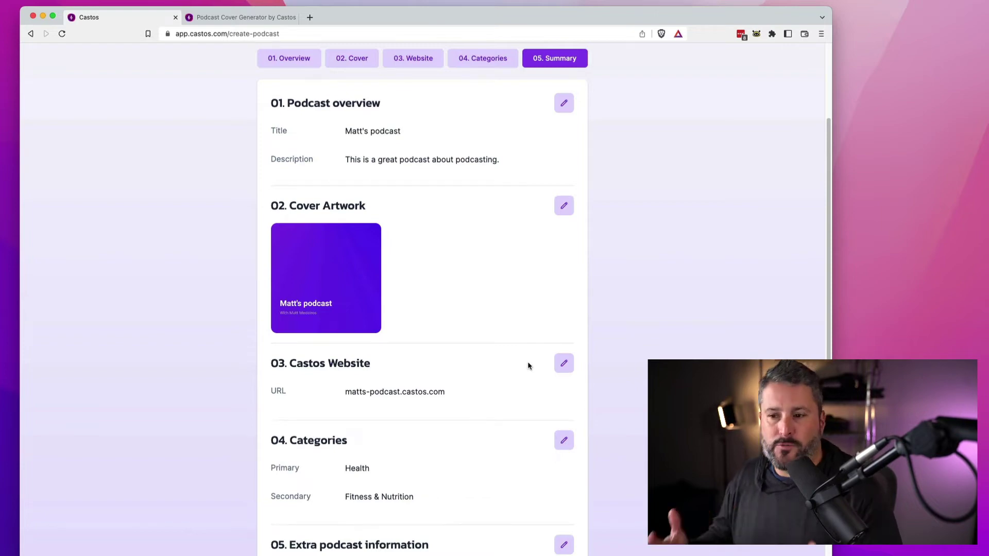
{"action": "scroll", "coordinate": [488, 370], "scroll_direction": "down", "scroll_amount": 6}
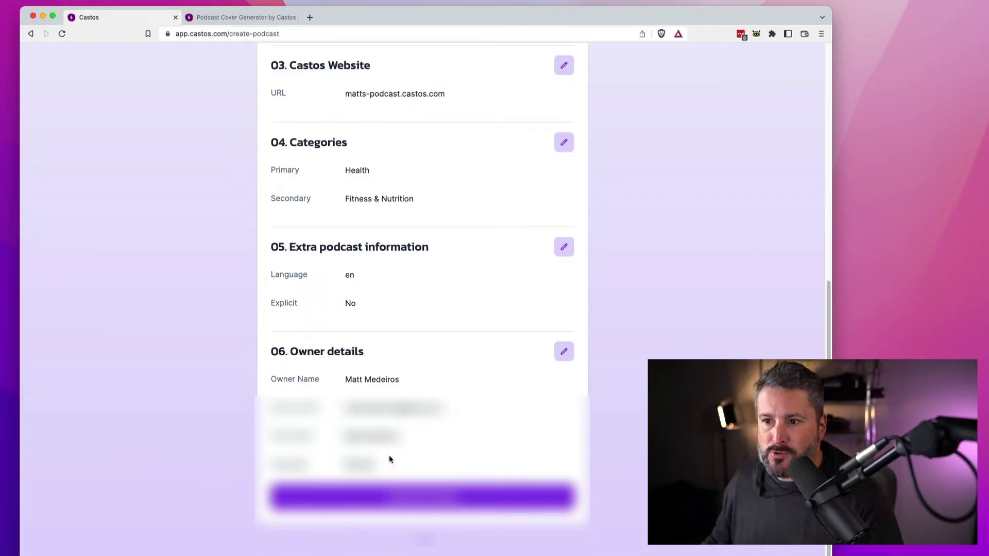
{"action": "scroll", "coordinate": [453, 398], "scroll_direction": "up", "scroll_amount": 8}
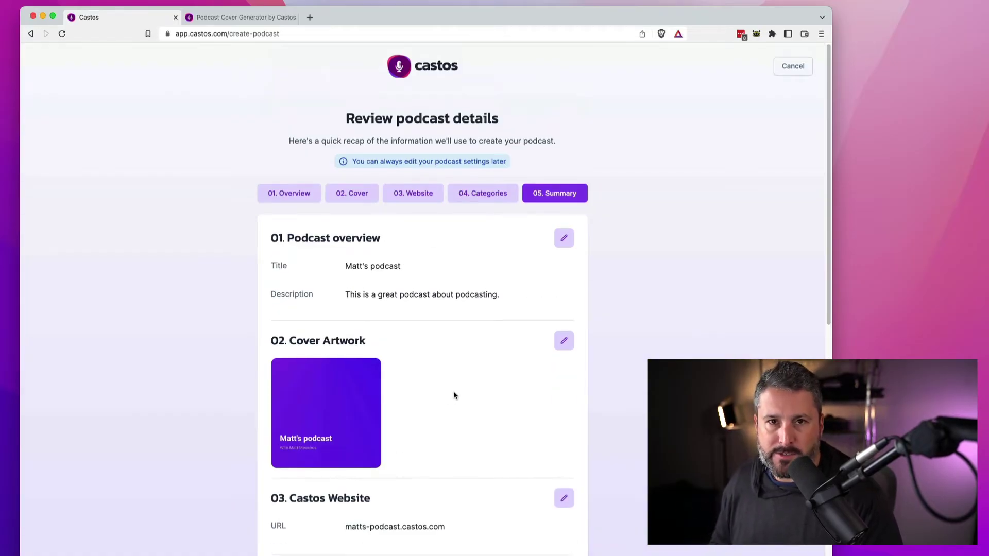
{"action": "scroll", "coordinate": [404, 391], "scroll_direction": "down", "scroll_amount": 8}
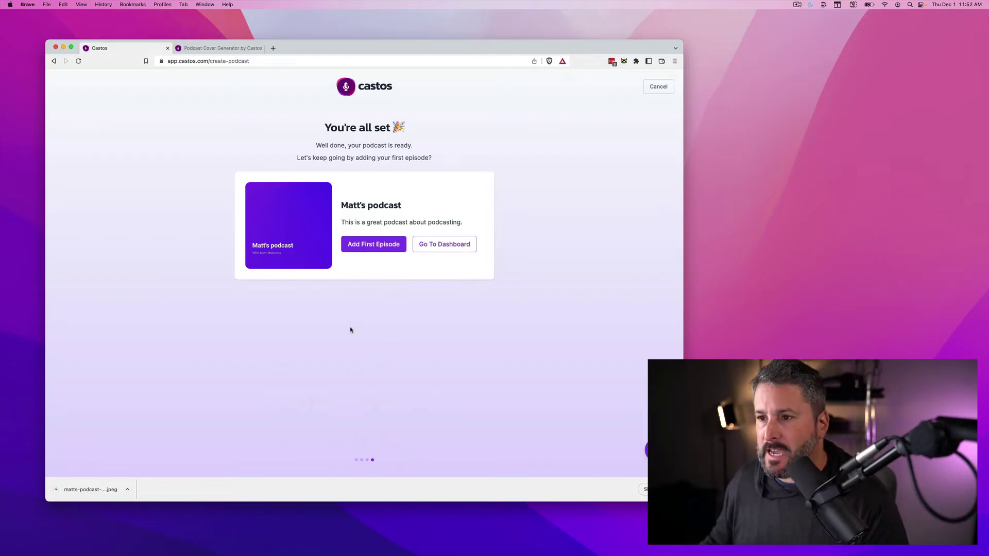
- Start a first episode and browse the new-episode form's title, description and other fields
{"action": "left_click", "coordinate": [374, 247]}
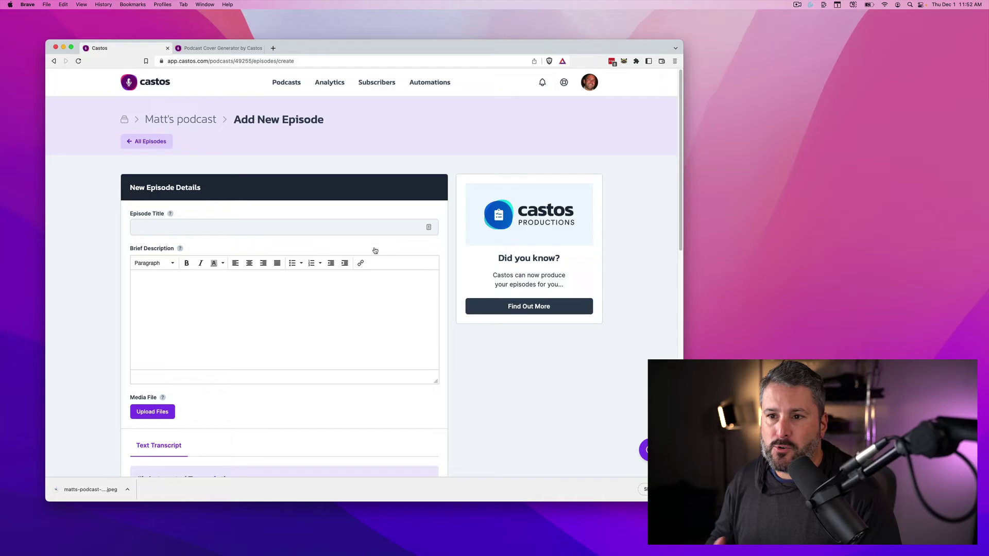
{"action": "left_click", "coordinate": [316, 234]}
{"action": "left_click", "coordinate": [367, 309]}
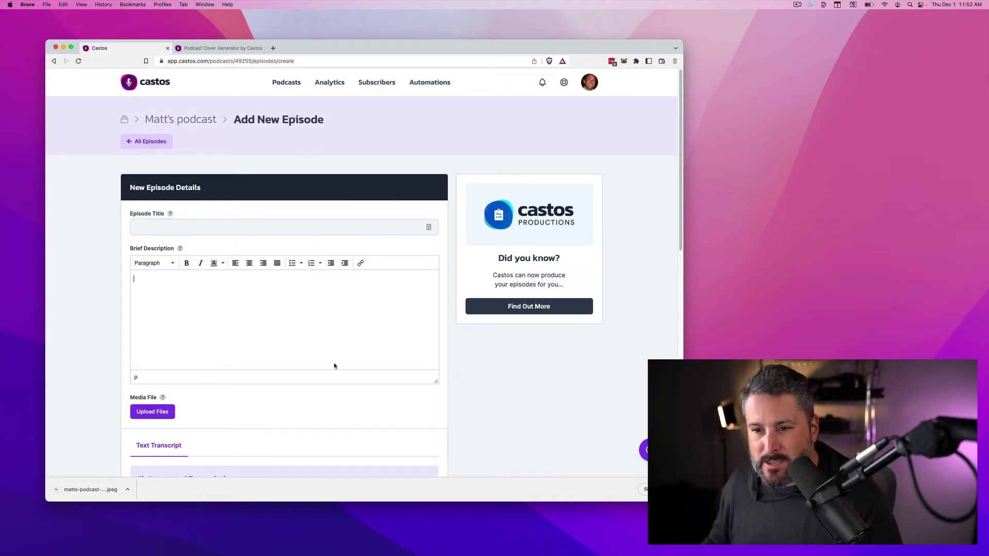
{"action": "scroll", "coordinate": [335, 366], "scroll_direction": "down", "scroll_amount": 5}
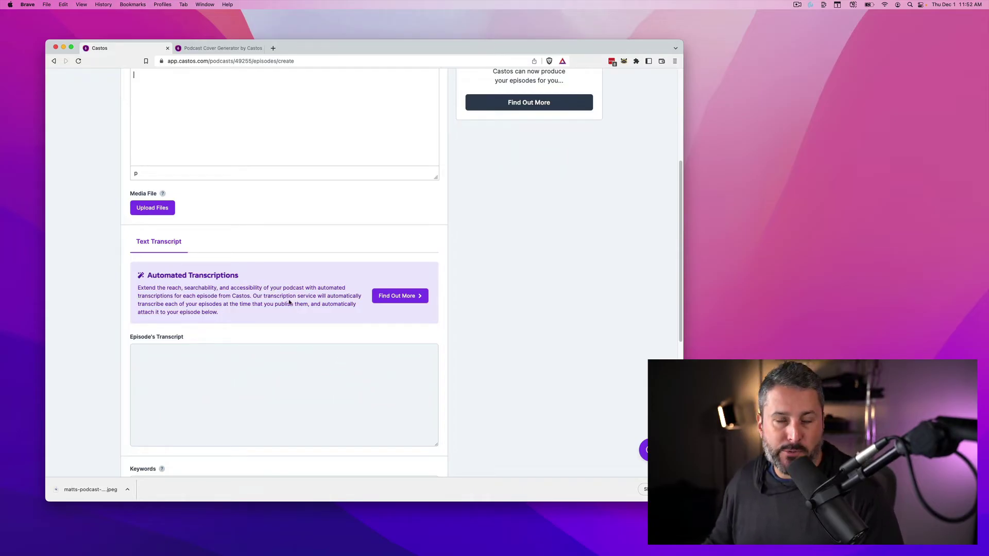
{"action": "scroll", "coordinate": [237, 340], "scroll_direction": "down", "scroll_amount": 1}
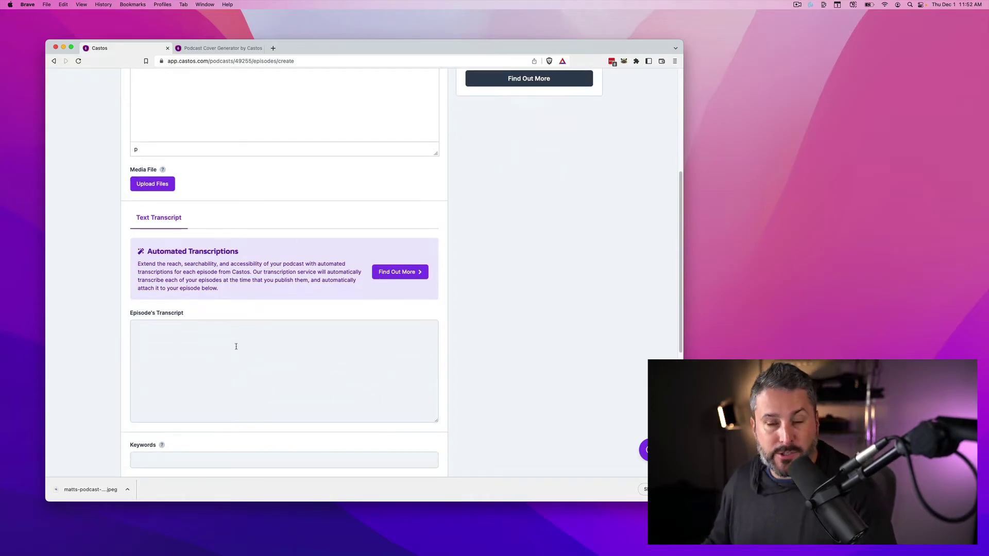
{"action": "scroll", "coordinate": [238, 341], "scroll_direction": "down", "scroll_amount": 1}
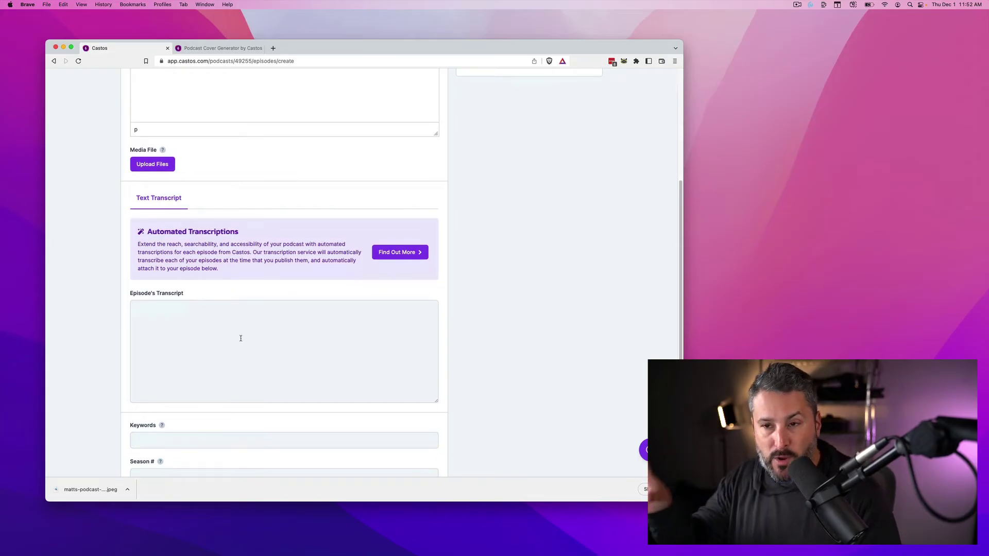
{"action": "scroll", "coordinate": [225, 341], "scroll_direction": "down", "scroll_amount": 10}
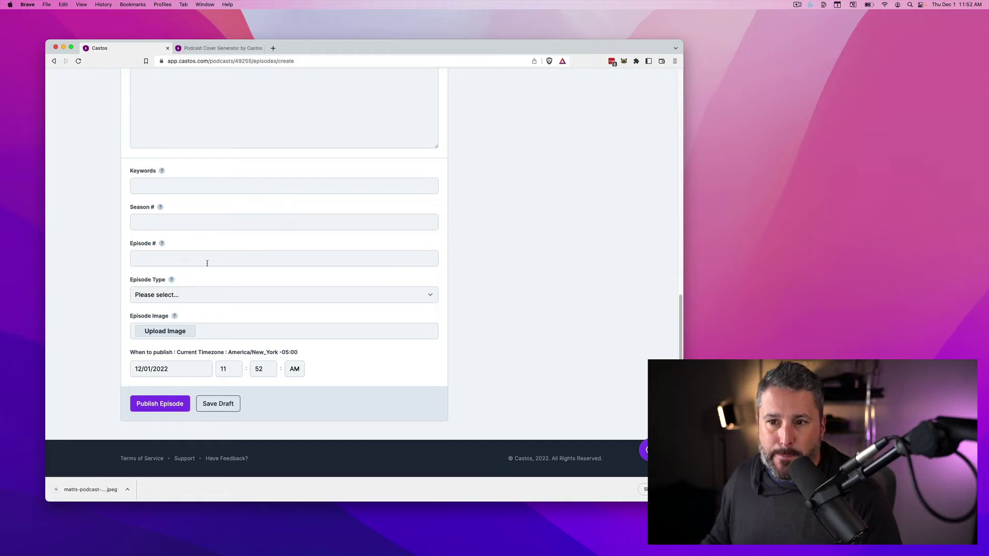
- Check the episode type options unchanged, then return to the All Episodes list
{"action": "left_click", "coordinate": [193, 293]}
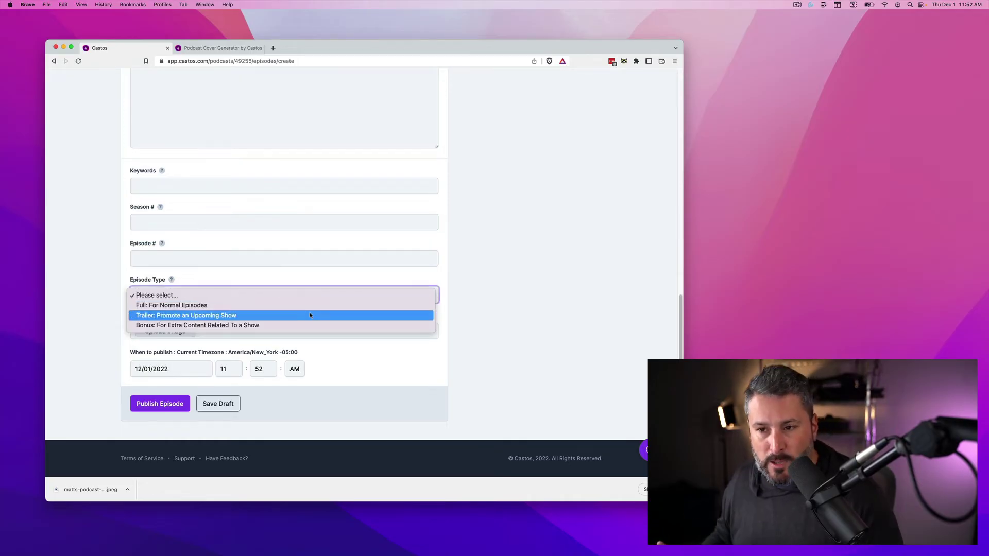
{"action": "left_click", "coordinate": [453, 311]}
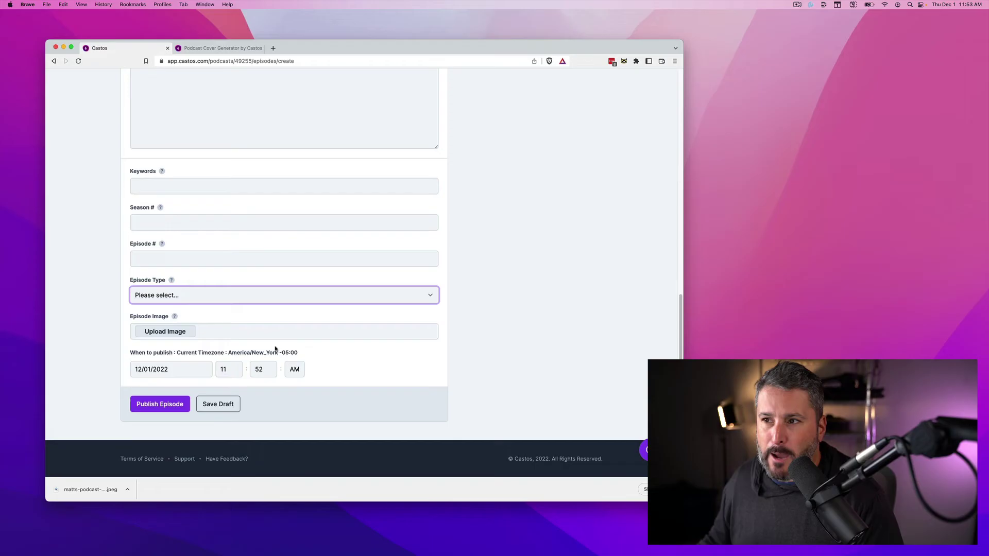
{"action": "scroll", "coordinate": [261, 323], "scroll_direction": "up", "scroll_amount": 15}
{"action": "left_click", "coordinate": [169, 138]}
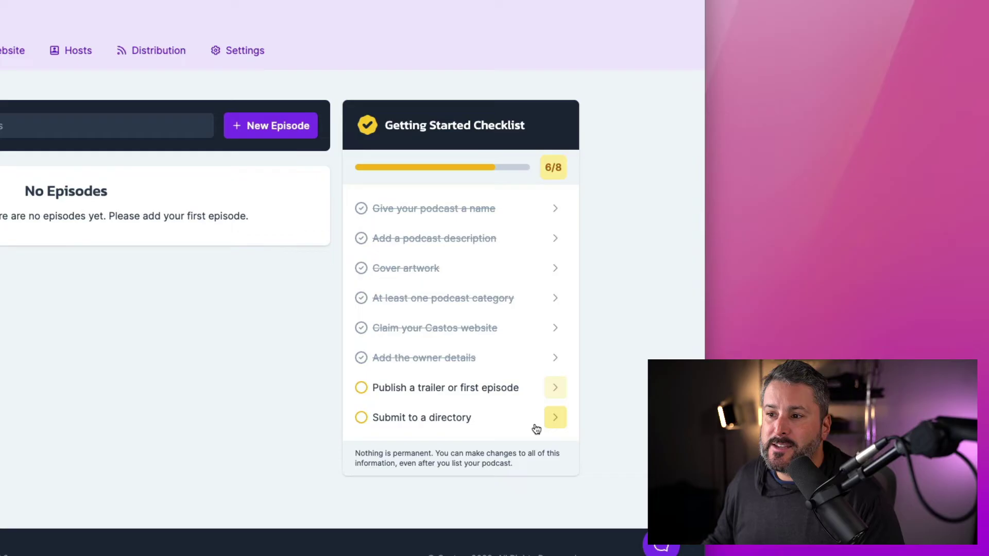
- Go to directory submission and scroll through the Spotify, Amazon Music and YouTube integrations
{"action": "left_click", "coordinate": [556, 420]}
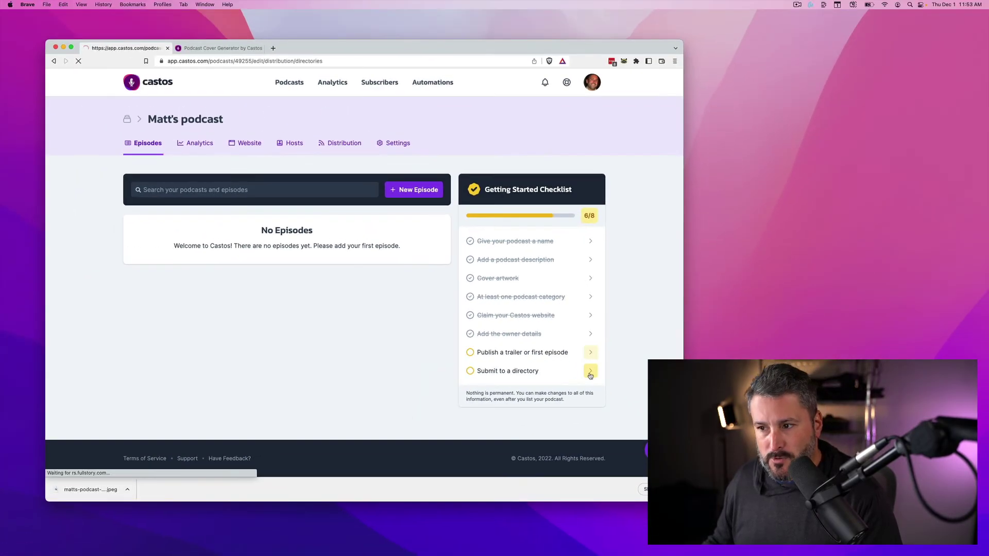
{"action": "scroll", "coordinate": [464, 363], "scroll_direction": "down", "scroll_amount": 3}
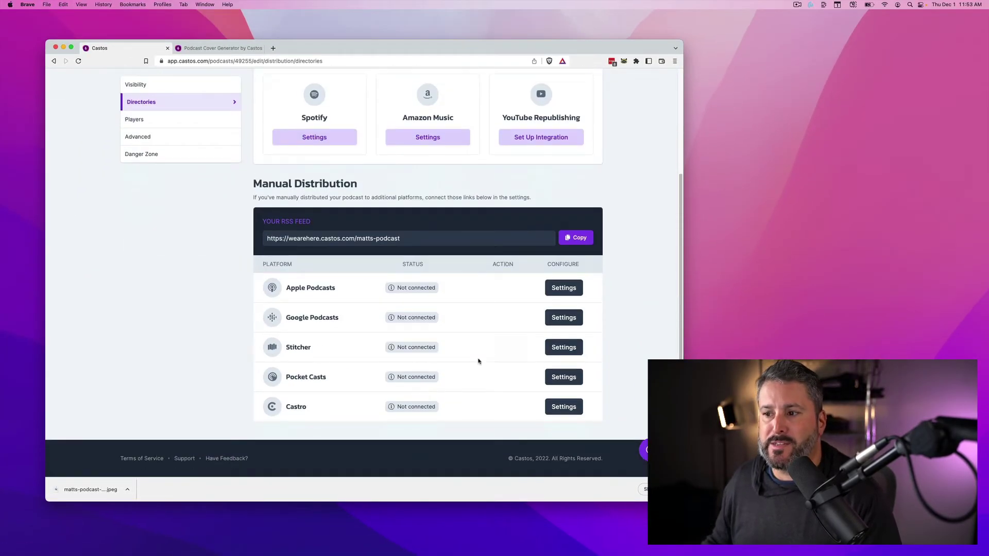
{"action": "scroll", "coordinate": [471, 358], "scroll_direction": "up", "scroll_amount": 3}
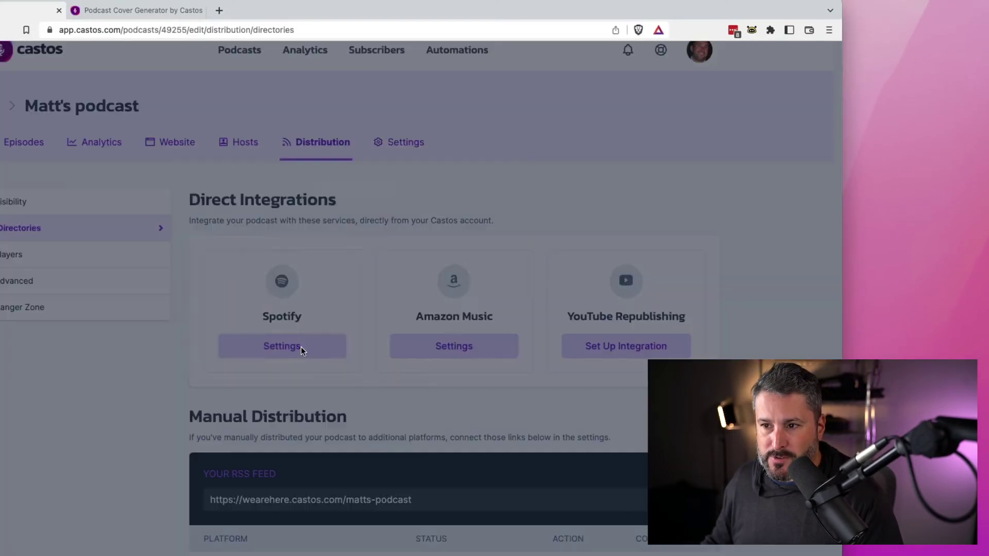
- Open Spotify's direct integration page in a new tab, then close the Spotify options unsaved
{"action": "left_click", "coordinate": [206, 263]}
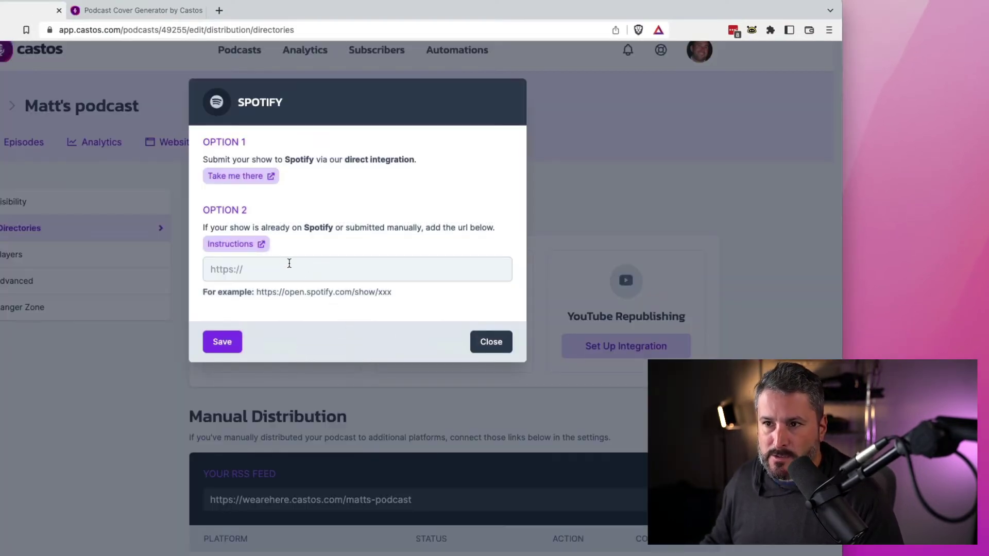
{"action": "left_click", "coordinate": [265, 177]}
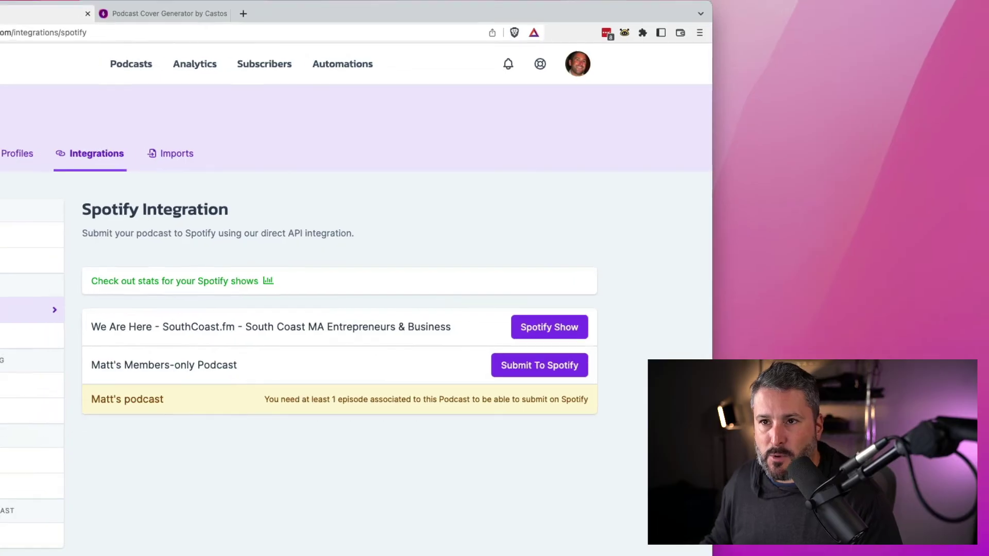
{"action": "left_click", "coordinate": [129, 48]}
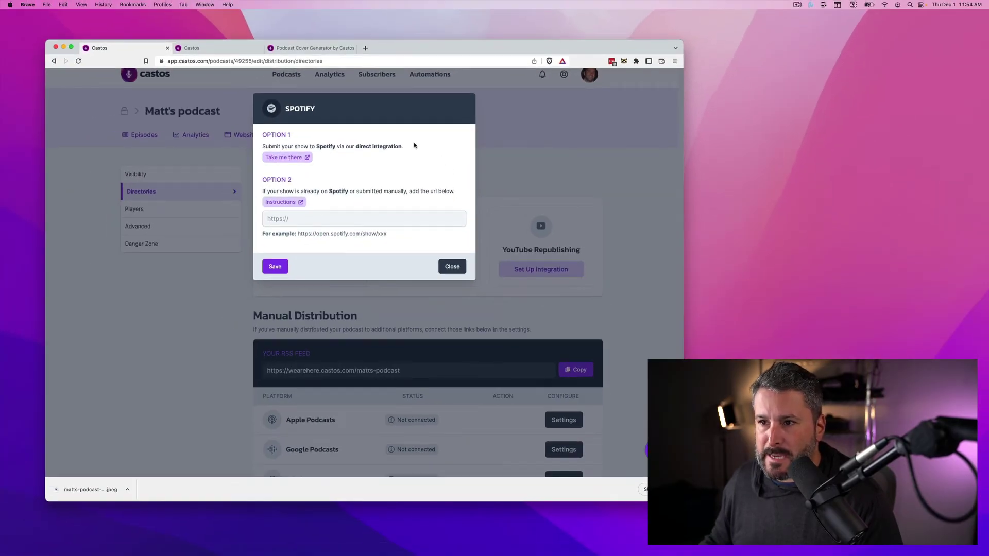
{"action": "left_click", "coordinate": [460, 268]}
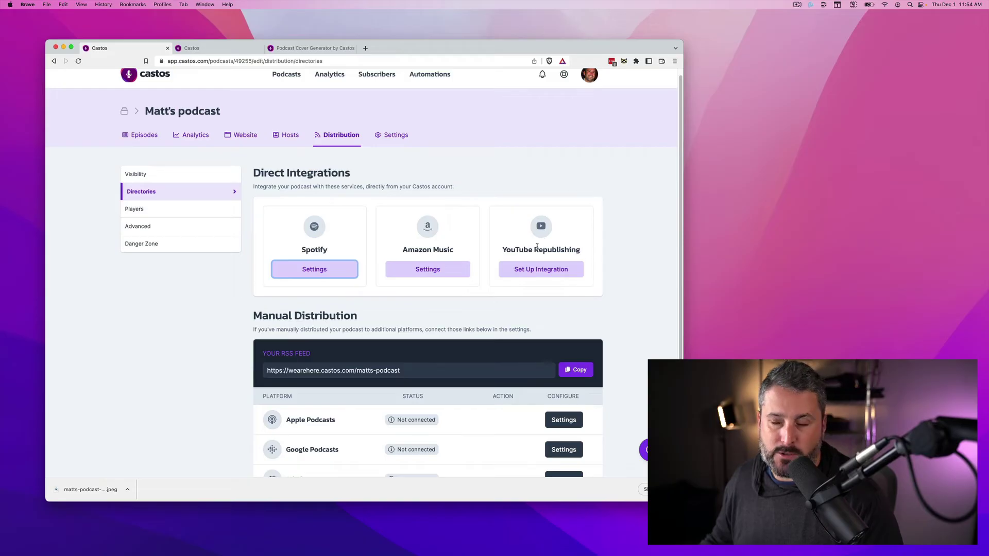
- Scroll down to Manual Distribution and open the Apple Podcasts row's Settings
{"action": "scroll", "coordinate": [367, 342], "scroll_direction": "down", "scroll_amount": 3}
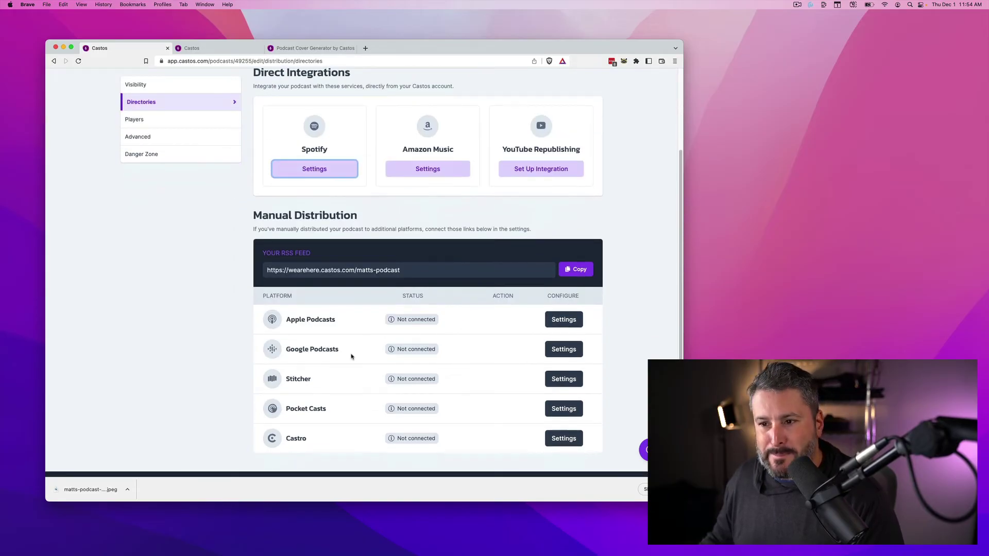
{"action": "scroll", "coordinate": [352, 357], "scroll_direction": "down", "scroll_amount": 1}
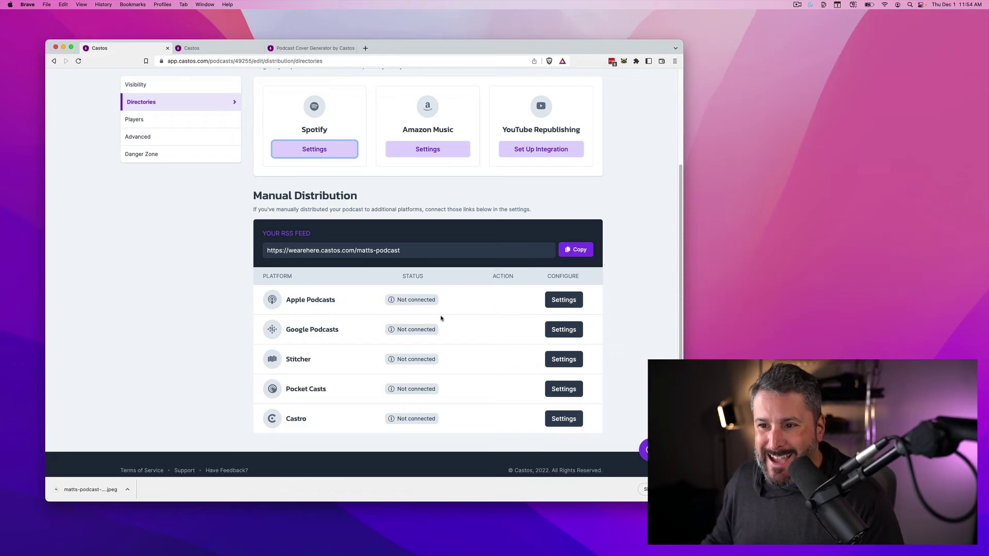
{"action": "left_click", "coordinate": [562, 302]}
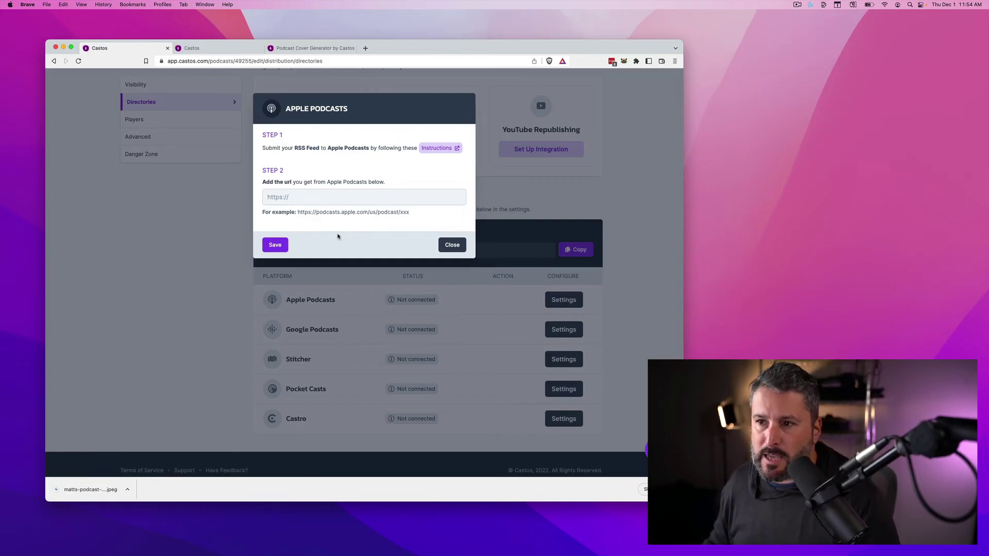
- Select the Apple Podcasts URL field, then close the dialog without entering a link
{"action": "left_click", "coordinate": [293, 199]}
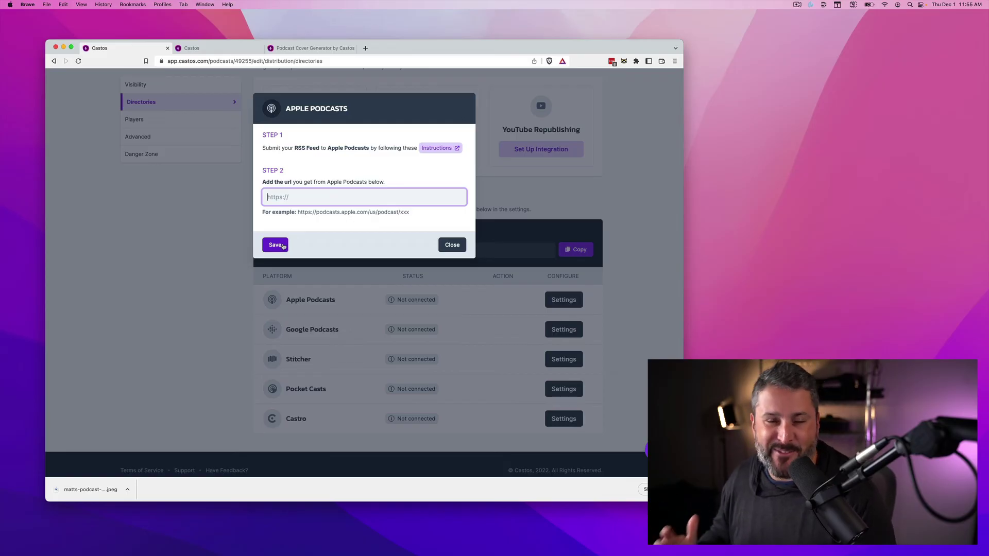
{"action": "left_click", "coordinate": [448, 254]}
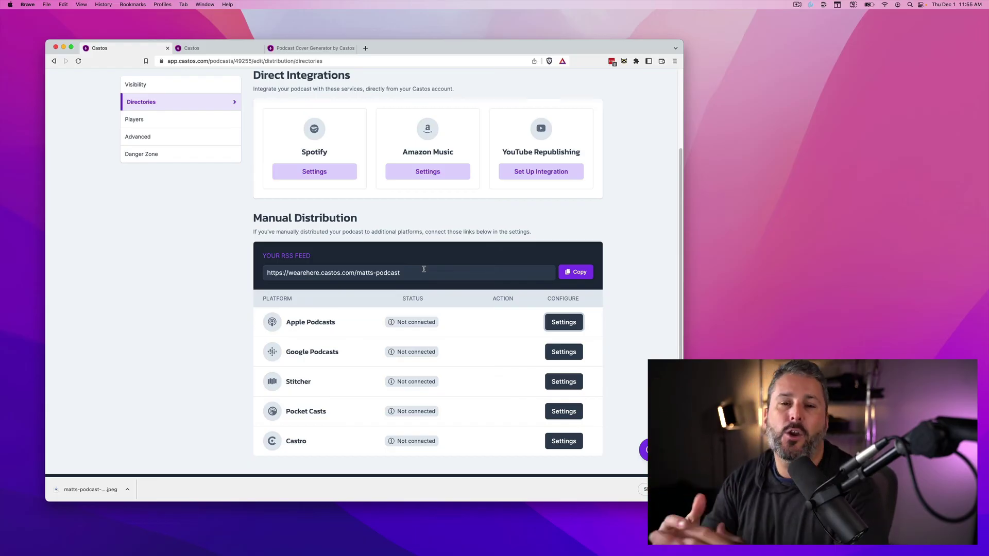
{"action": "scroll", "coordinate": [354, 276], "scroll_direction": "up", "scroll_amount": 3}
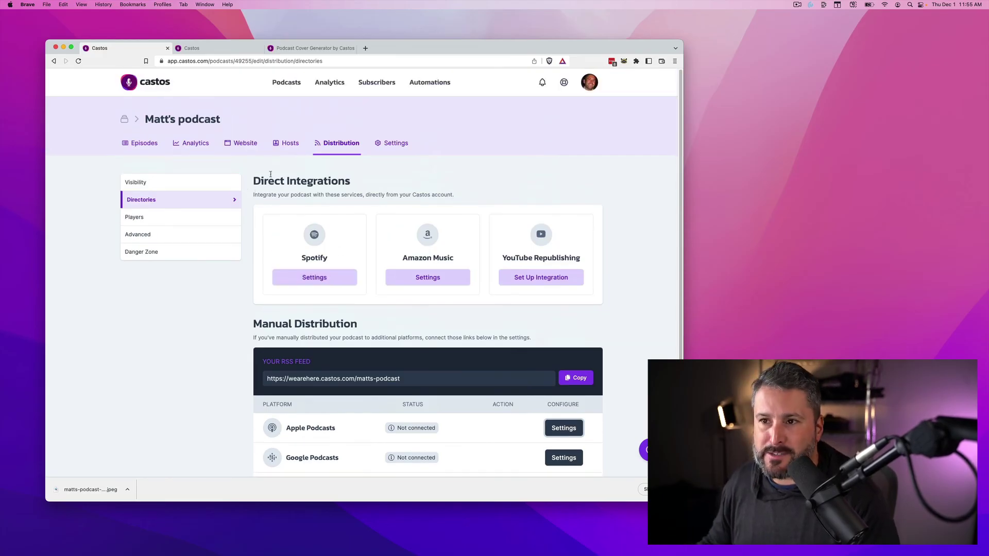
- Look over the podcast website's Theme Options, then return to the podcast's episodes list
{"action": "left_click", "coordinate": [237, 147]}
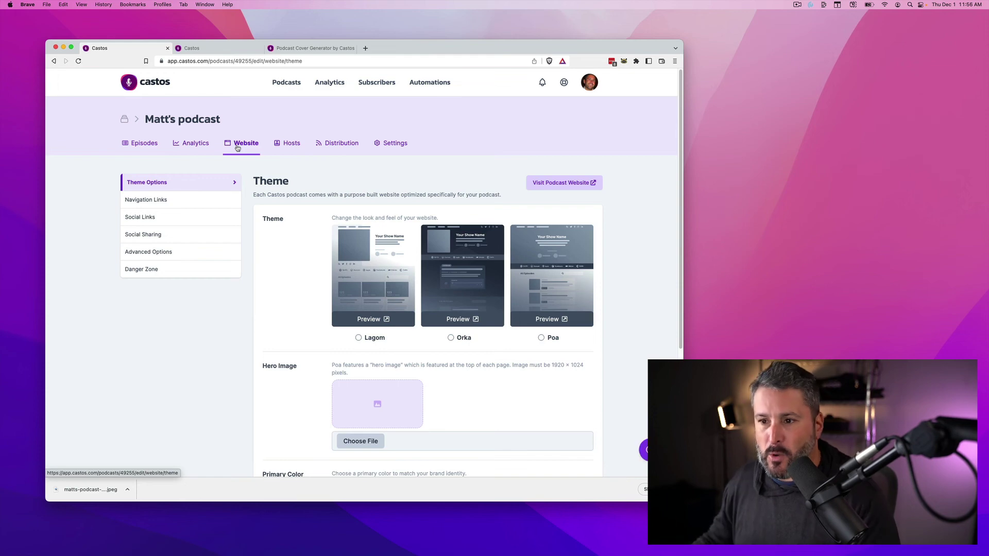
{"action": "scroll", "coordinate": [327, 281], "scroll_direction": "down", "scroll_amount": 5}
{"action": "scroll", "coordinate": [327, 280], "scroll_direction": "up", "scroll_amount": 5}
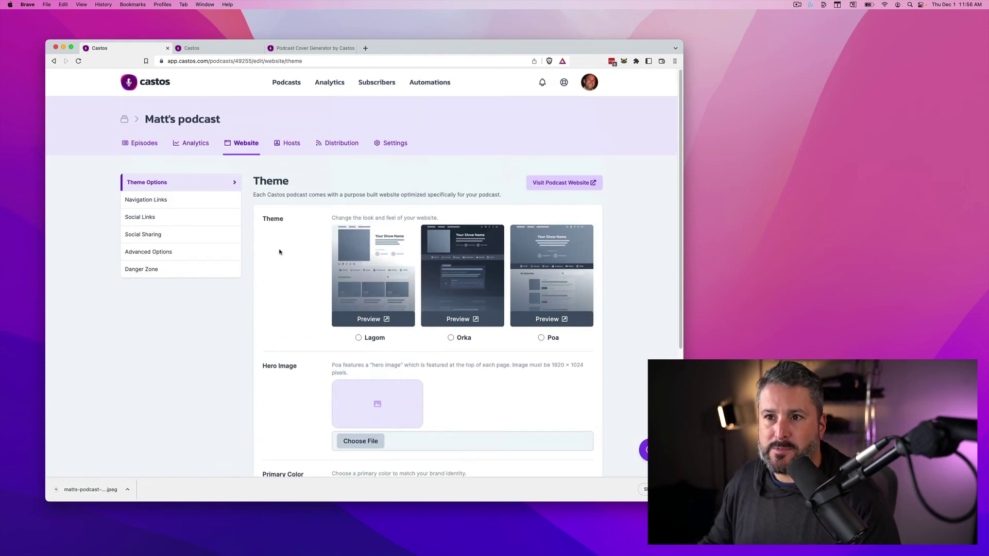
{"action": "left_click", "coordinate": [136, 148]}
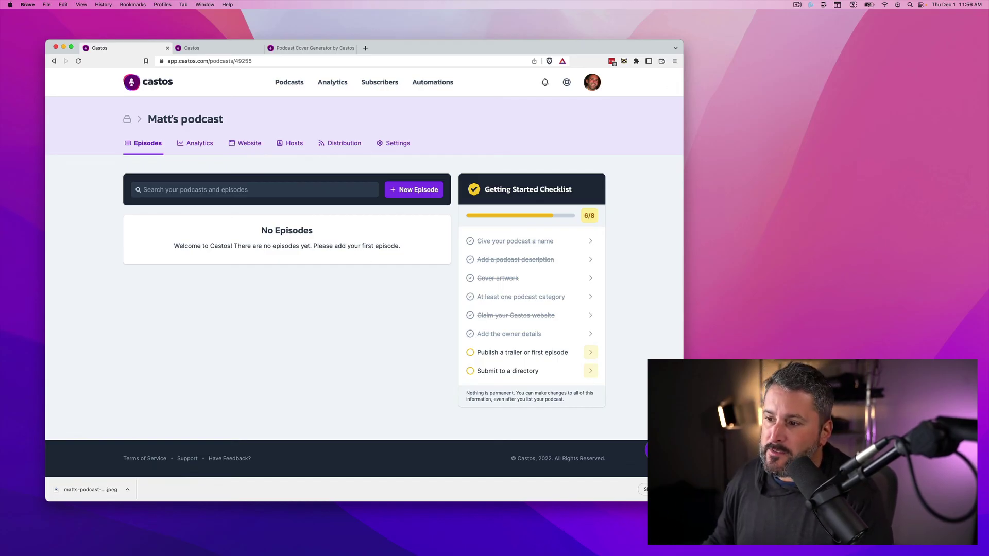
- Open the Instant Answers help panel from the bottom-right help launcher
{"action": "left_click", "coordinate": [656, 450]}
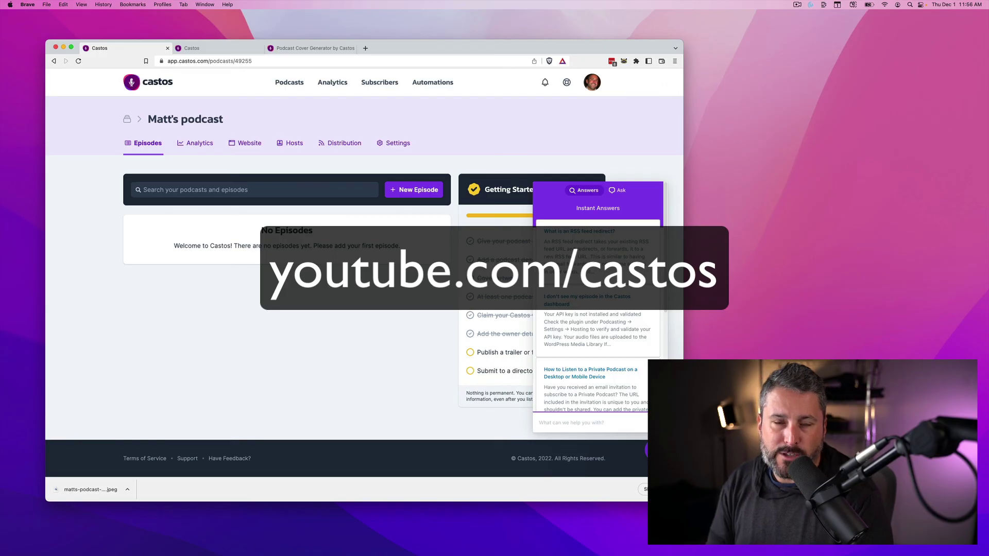
- Load audiencepodcast.fm in a new browser tab and scroll down to its Latest Episodes
{"action": "left_click", "coordinate": [365, 48]}
{"action": "type", "text": "audiencepodcast.fm"}
{"action": "key", "text": "Return"}
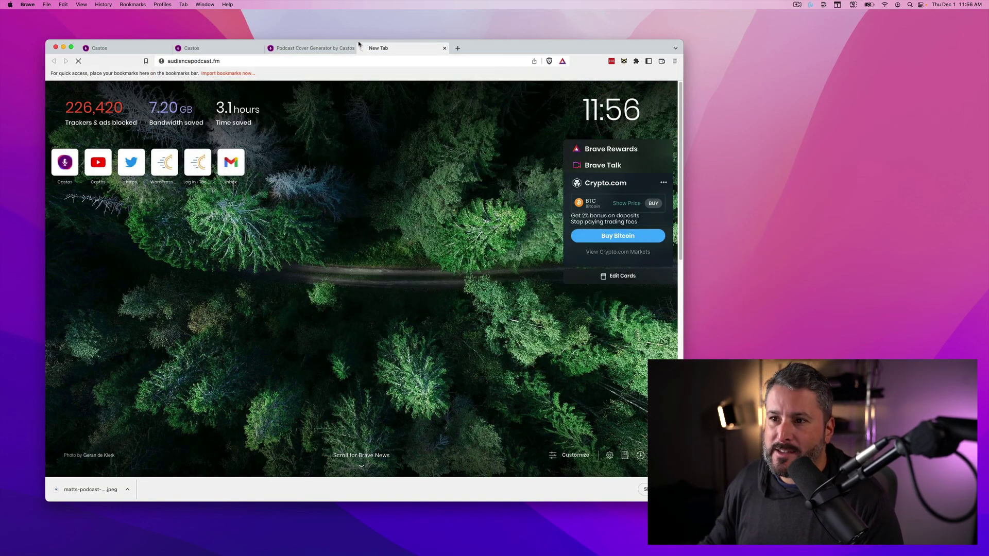
{"action": "scroll", "coordinate": [395, 254], "scroll_direction": "down", "scroll_amount": 8}
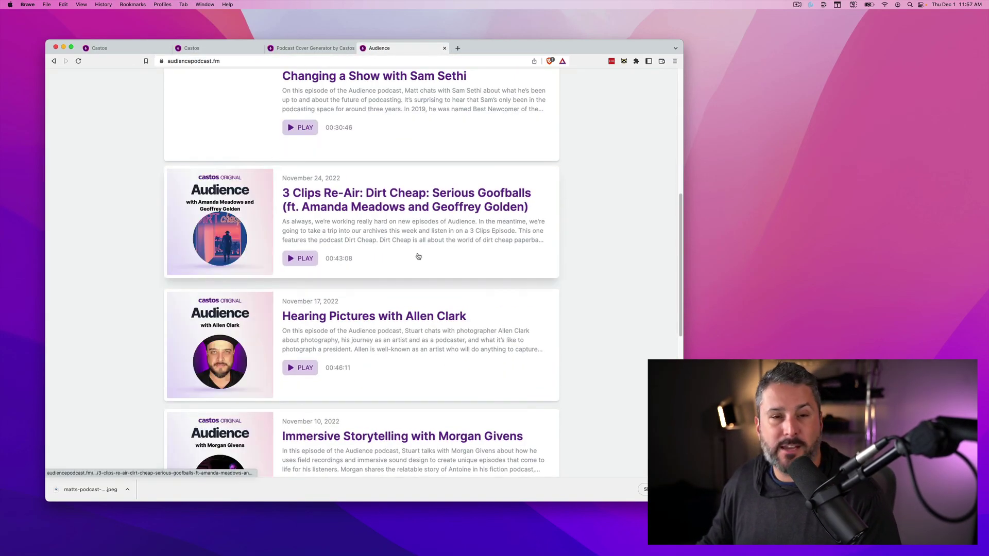
{"action": "scroll", "coordinate": [415, 256], "scroll_direction": "up", "scroll_amount": 8}
{"action": "scroll", "coordinate": [411, 257], "scroll_direction": "down", "scroll_amount": 3}
{"action": "scroll", "coordinate": [408, 267], "scroll_direction": "up", "scroll_amount": 3}
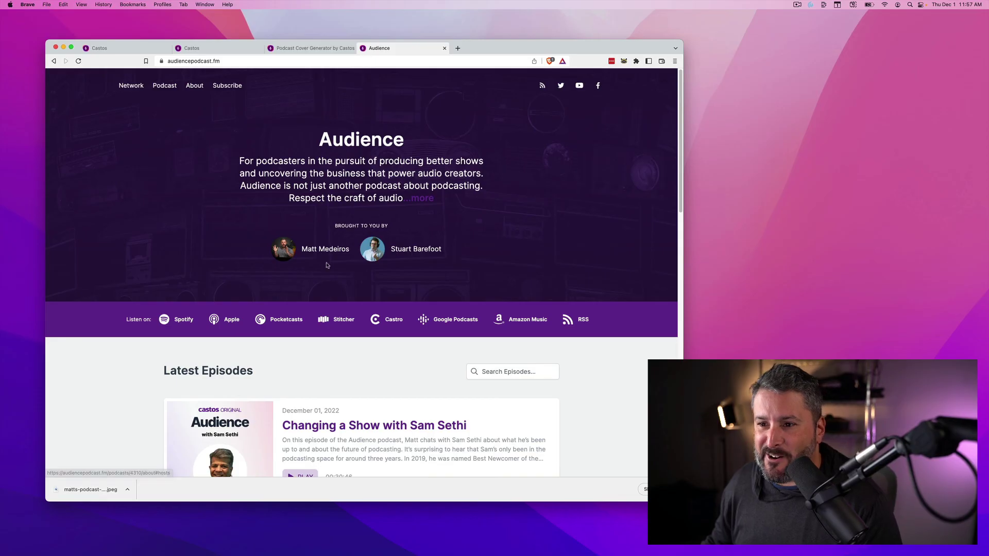
{"action": "scroll", "coordinate": [343, 349], "scroll_direction": "down", "scroll_amount": 1}
{"action": "scroll", "coordinate": [343, 350], "scroll_direction": "down", "scroll_amount": 2}
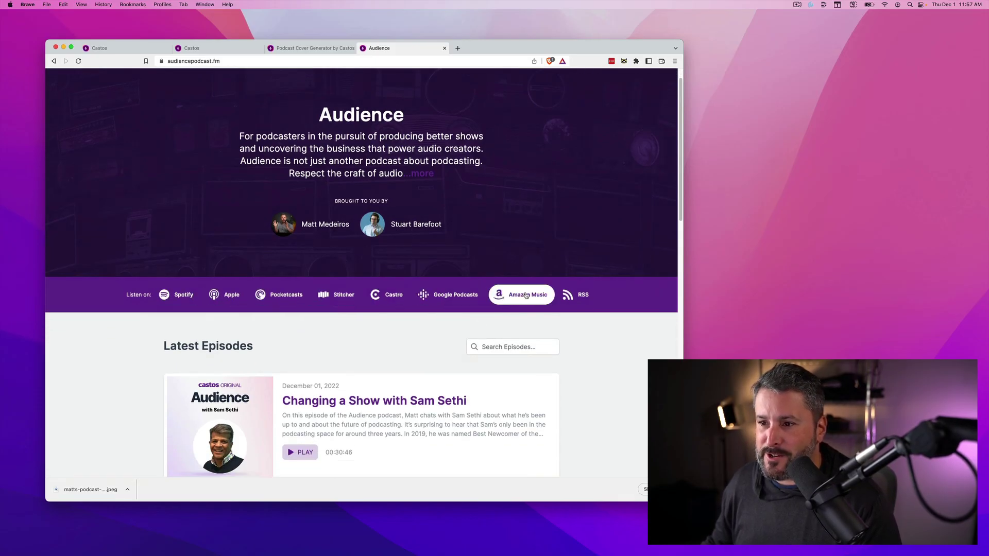
- Open the latest Audience episode's page and expand its full transcript below the show notes
{"action": "left_click", "coordinate": [383, 386]}
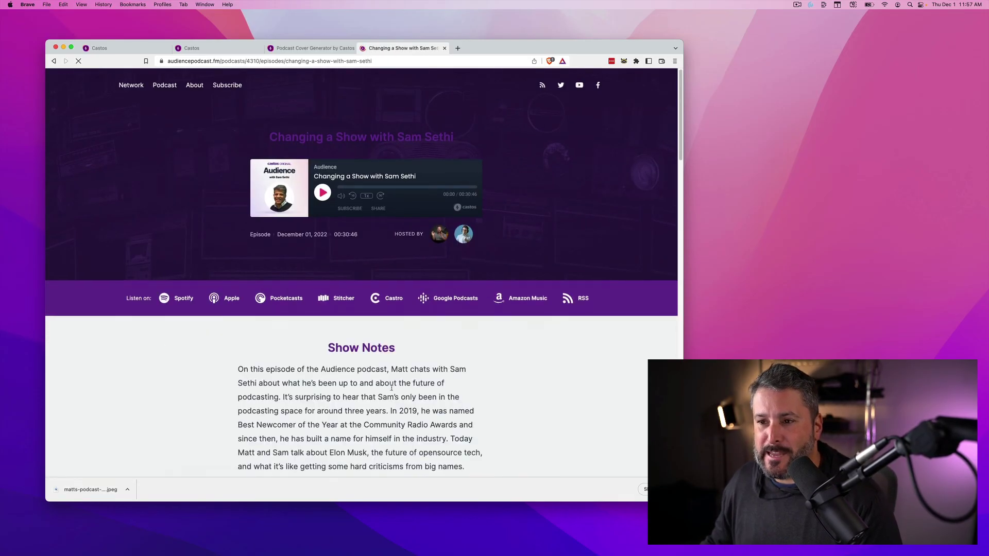
{"action": "scroll", "coordinate": [392, 390], "scroll_direction": "down", "scroll_amount": 4}
{"action": "scroll", "coordinate": [384, 361], "scroll_direction": "down", "scroll_amount": 5}
{"action": "scroll", "coordinate": [381, 329], "scroll_direction": "up", "scroll_amount": 10}
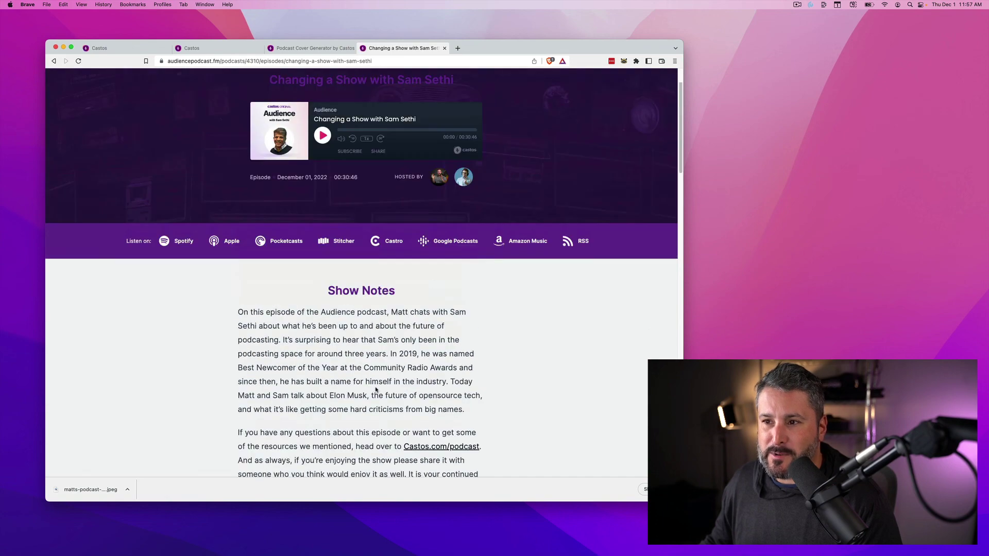
{"action": "scroll", "coordinate": [323, 451], "scroll_direction": "down", "scroll_amount": 15}
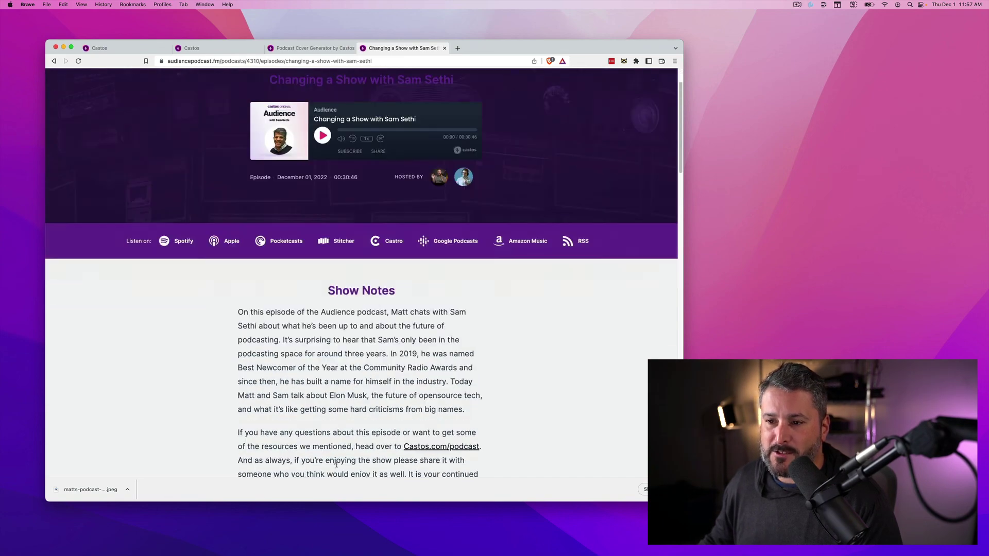
{"action": "scroll", "coordinate": [325, 443], "scroll_direction": "down", "scroll_amount": 5}
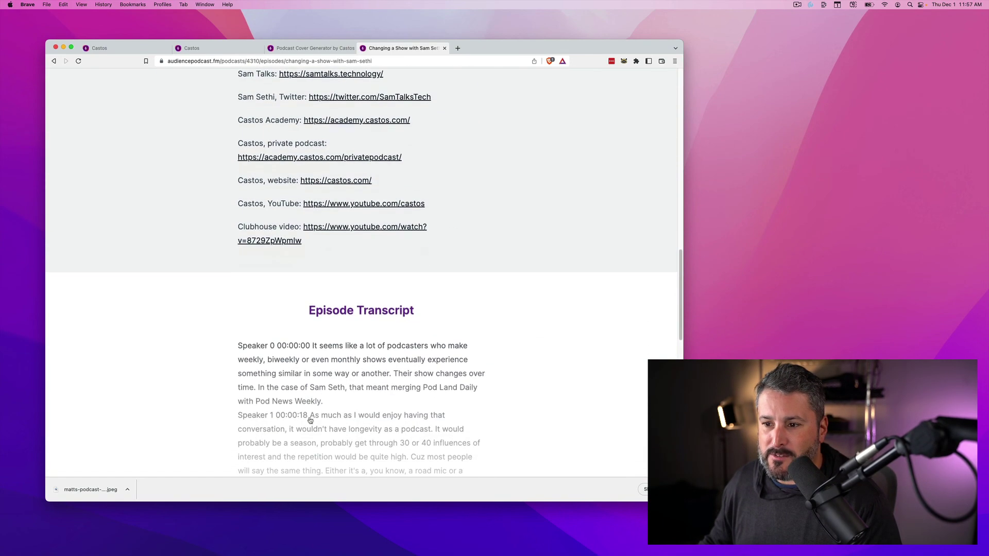
{"action": "left_click", "coordinate": [362, 379]}
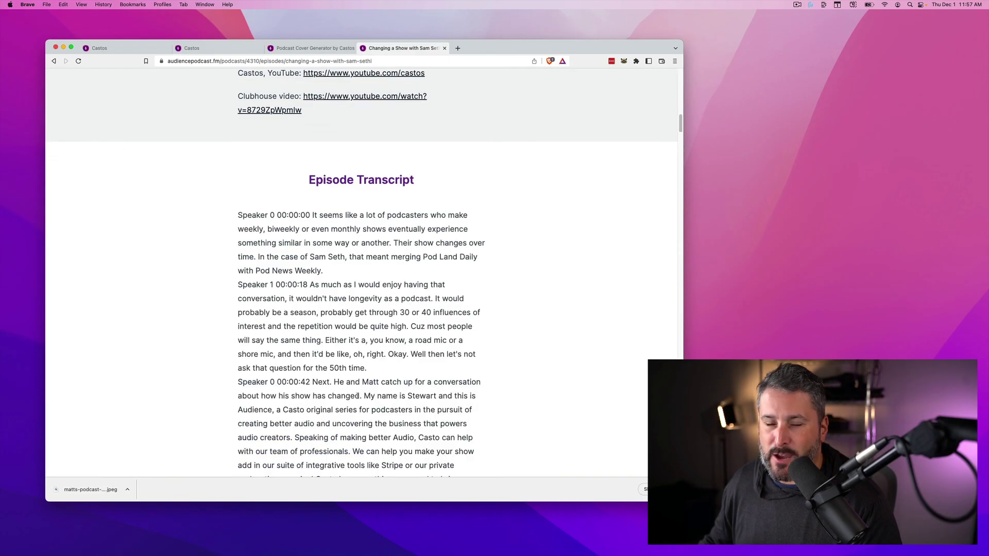
{"action": "scroll", "coordinate": [357, 396], "scroll_direction": "up", "scroll_amount": 20}
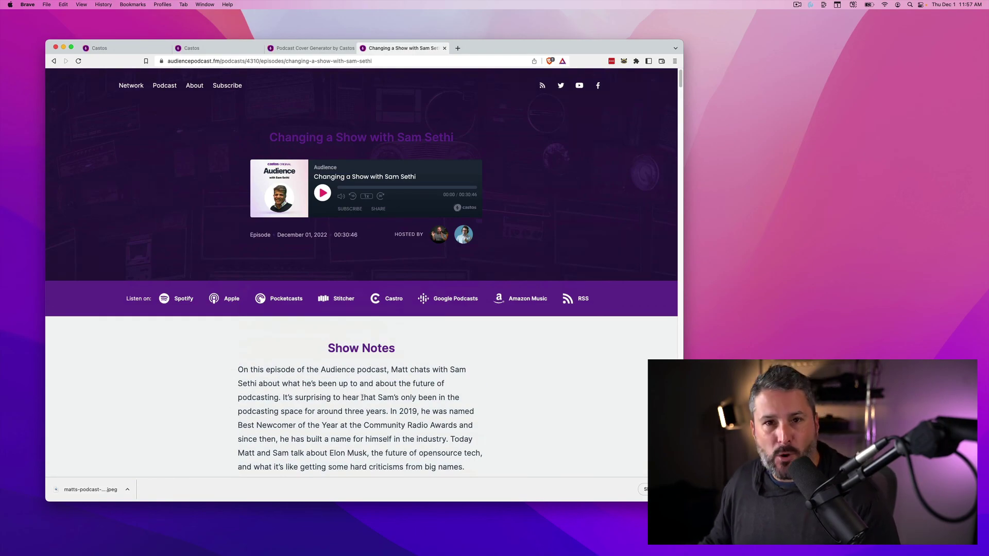